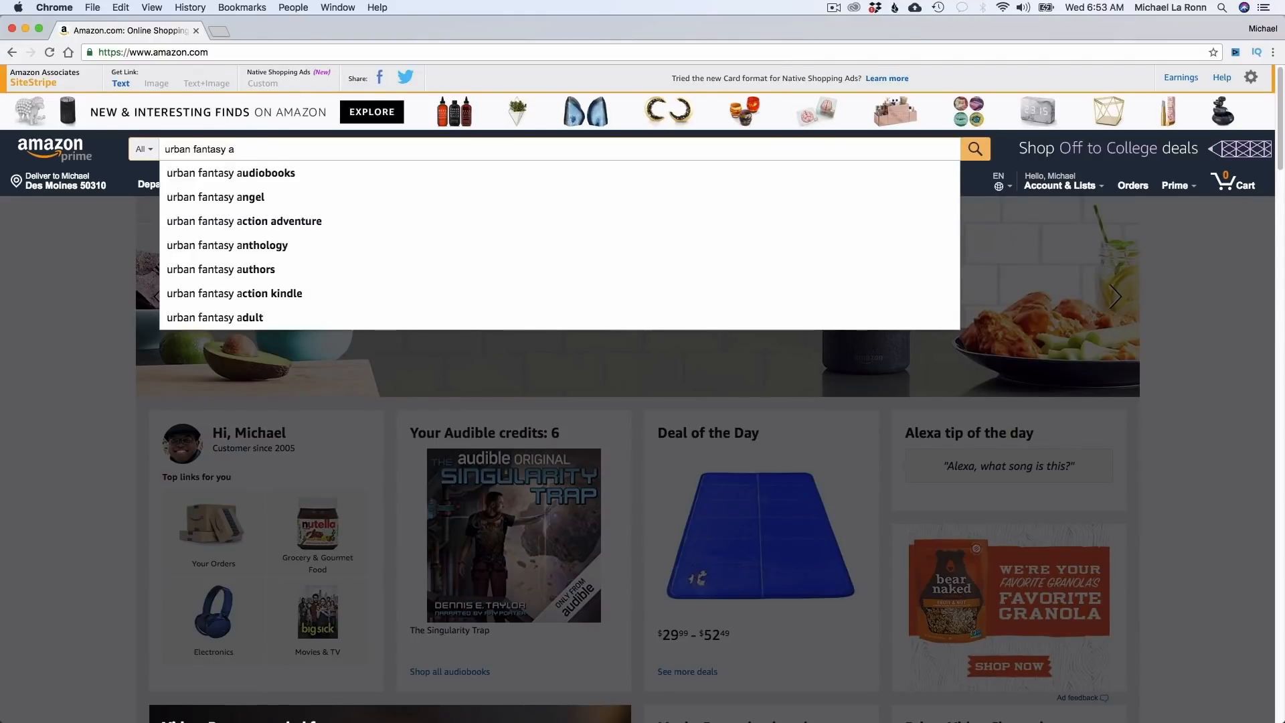
Check Amazon's search suggestions for "urban fantasy" followed by the letters b, c and d
{"action": "key", "text": "BackSpace"}
{"action": "type", "text": "b"}
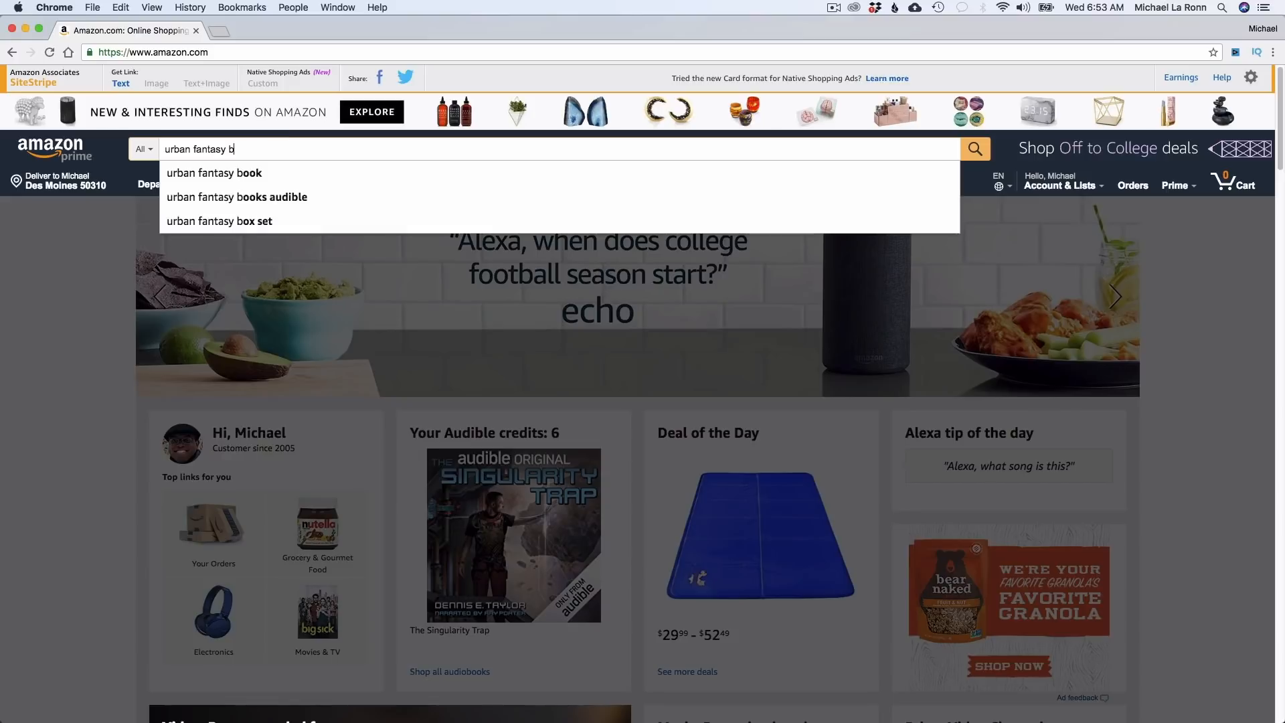
{"action": "key", "text": "BackSpace"}
{"action": "type", "text": "c"}
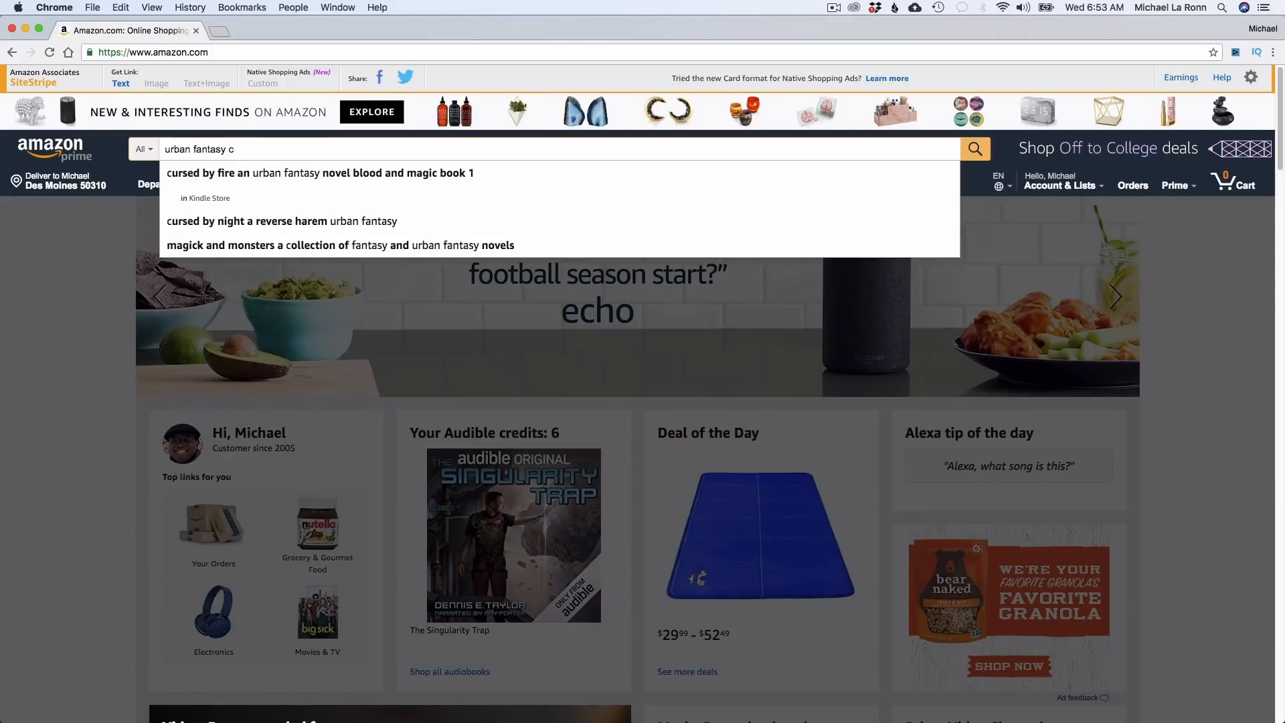
{"action": "key", "text": "BackSpace"}
{"action": "type", "text": "d"}
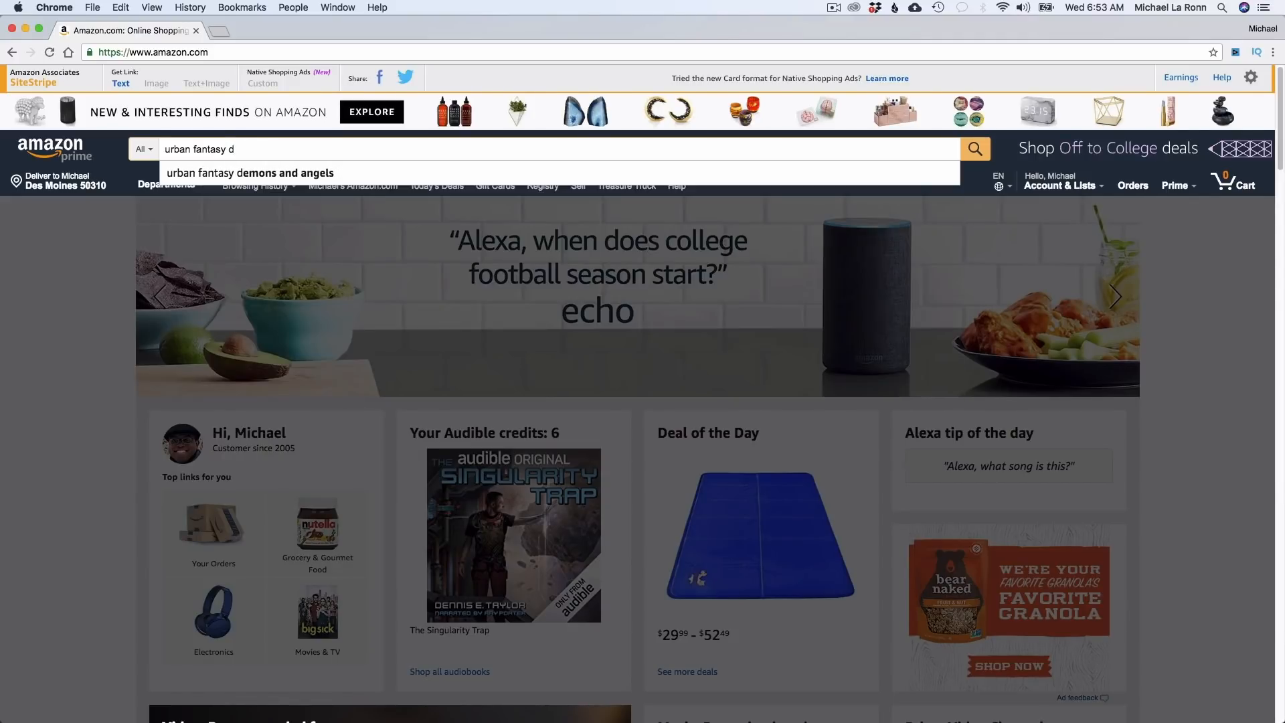
Search Amazon for "urban fantasy healer" and look through the book results
{"action": "key", "text": "BackSpace"}
{"action": "type", "text": "h"}
{"action": "key", "text": "Down"}
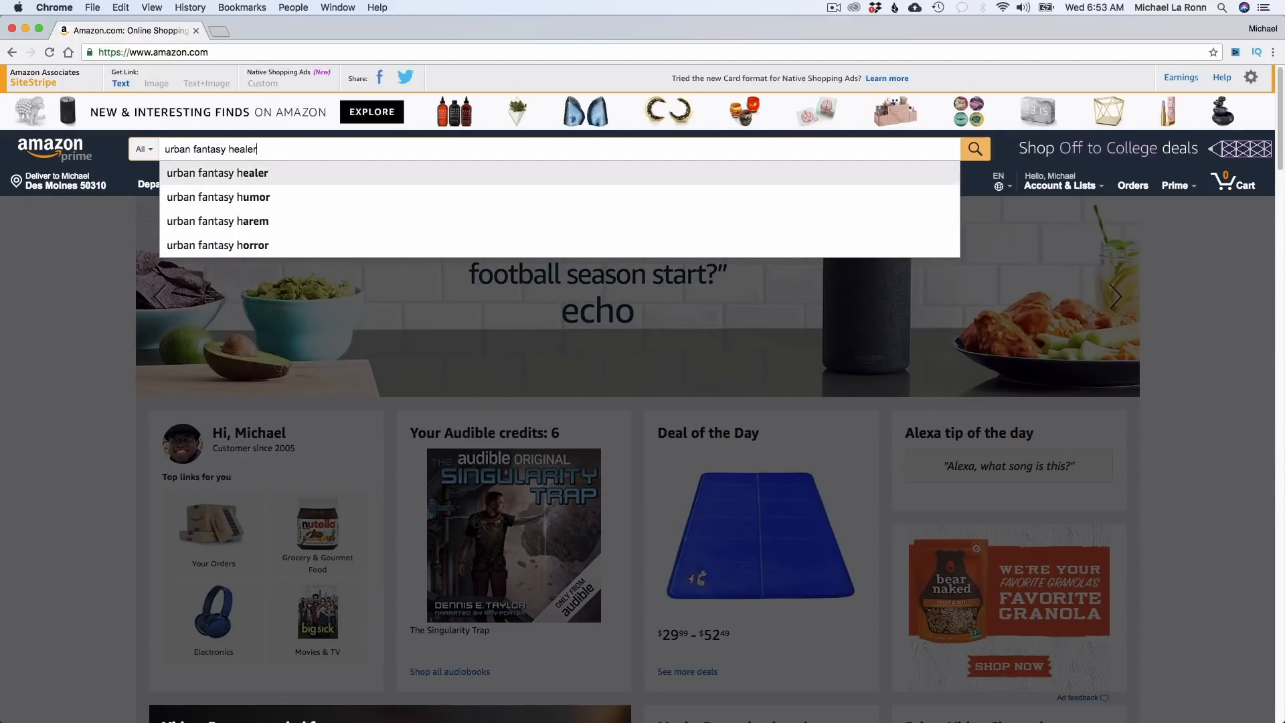
{"action": "key", "text": "BackSpace"}
{"action": "key", "text": "BackSpace"}
{"action": "key", "text": "BackSpace"}
{"action": "type", "text": "ler"}
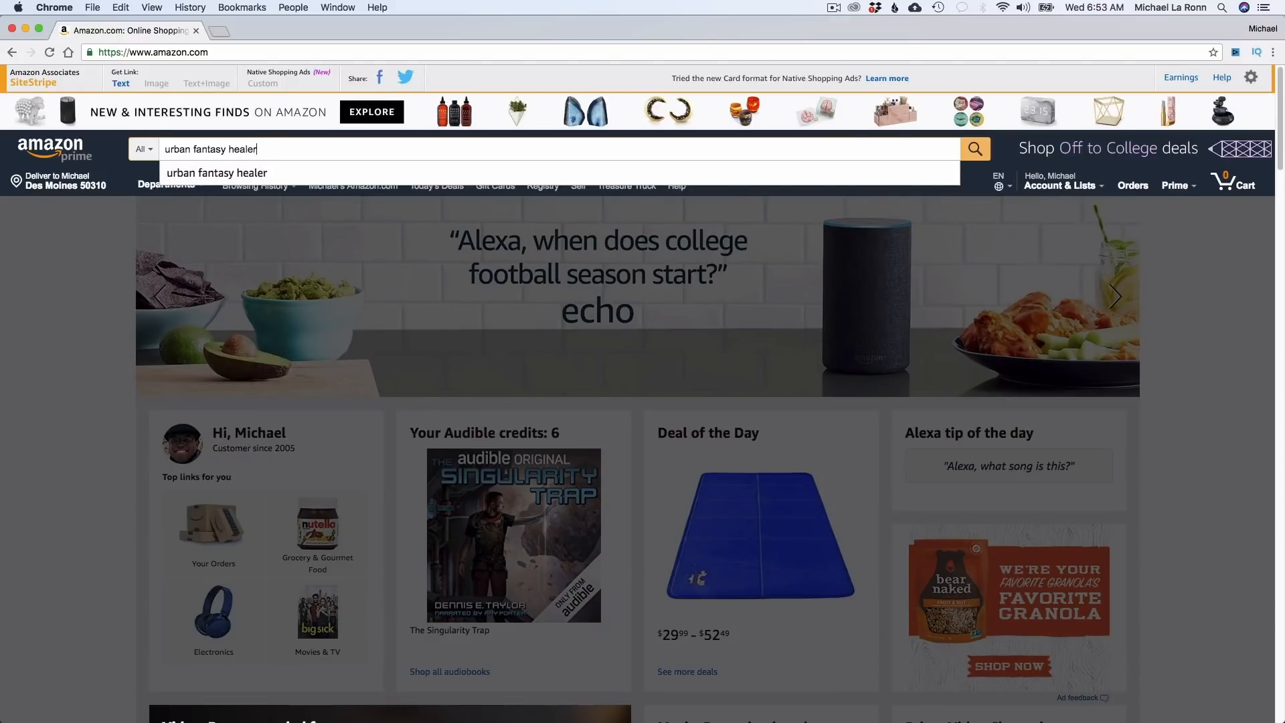
{"action": "key", "text": "Return"}
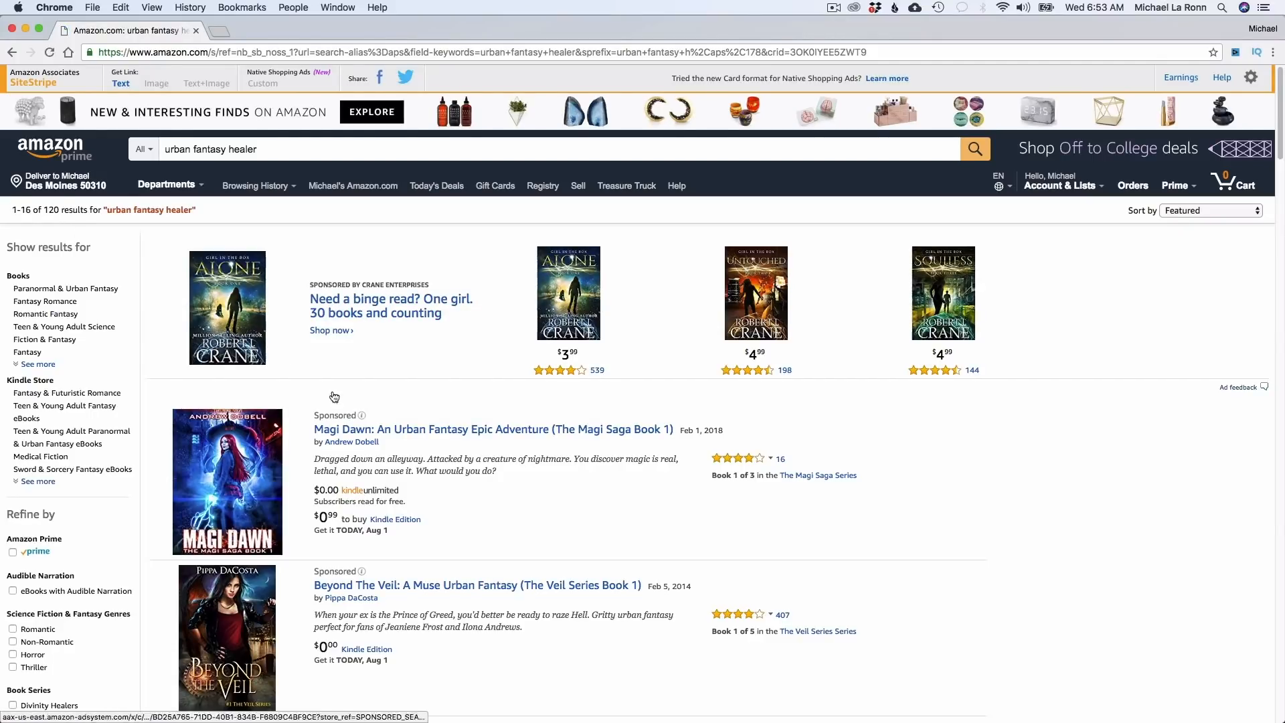
{"action": "scroll", "coordinate": [423, 439], "scroll_direction": "down", "scroll_amount": 5}
{"action": "scroll", "coordinate": [423, 440], "scroll_direction": "down", "scroll_amount": 9}
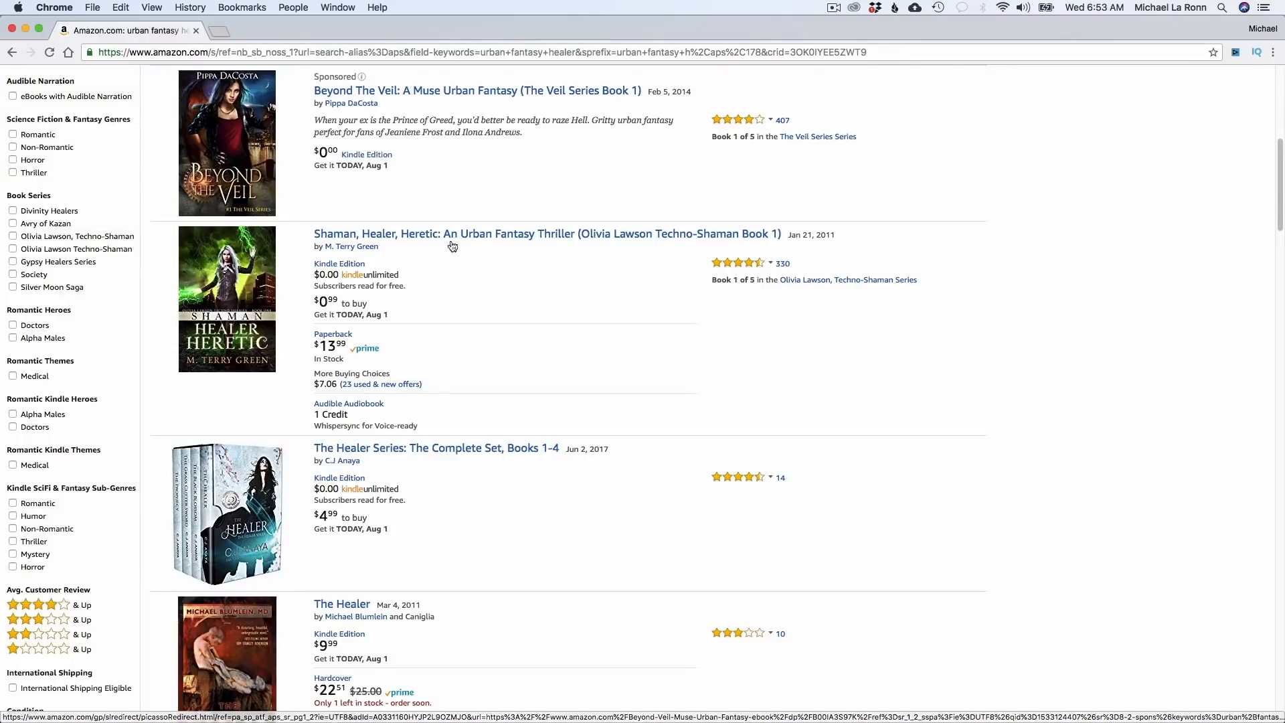
{"action": "scroll", "coordinate": [468, 287], "scroll_direction": "up", "scroll_amount": 3}
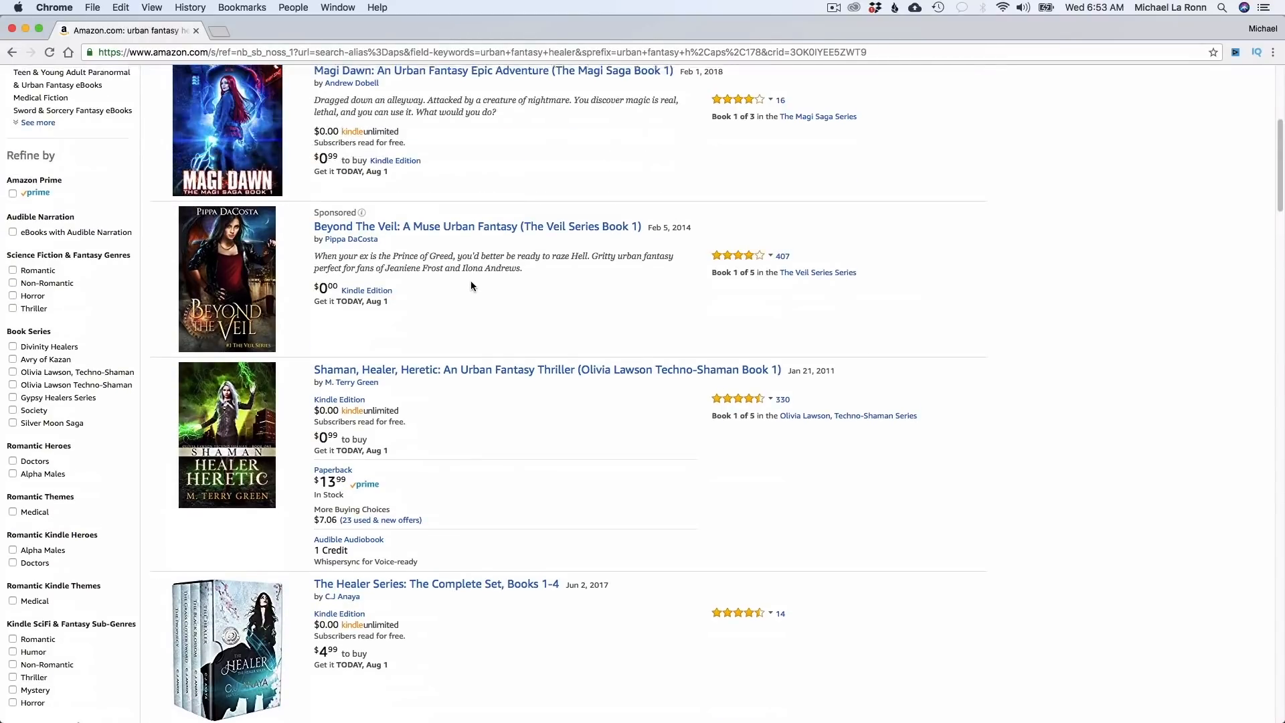
{"action": "scroll", "coordinate": [471, 287], "scroll_direction": "up", "scroll_amount": 8}
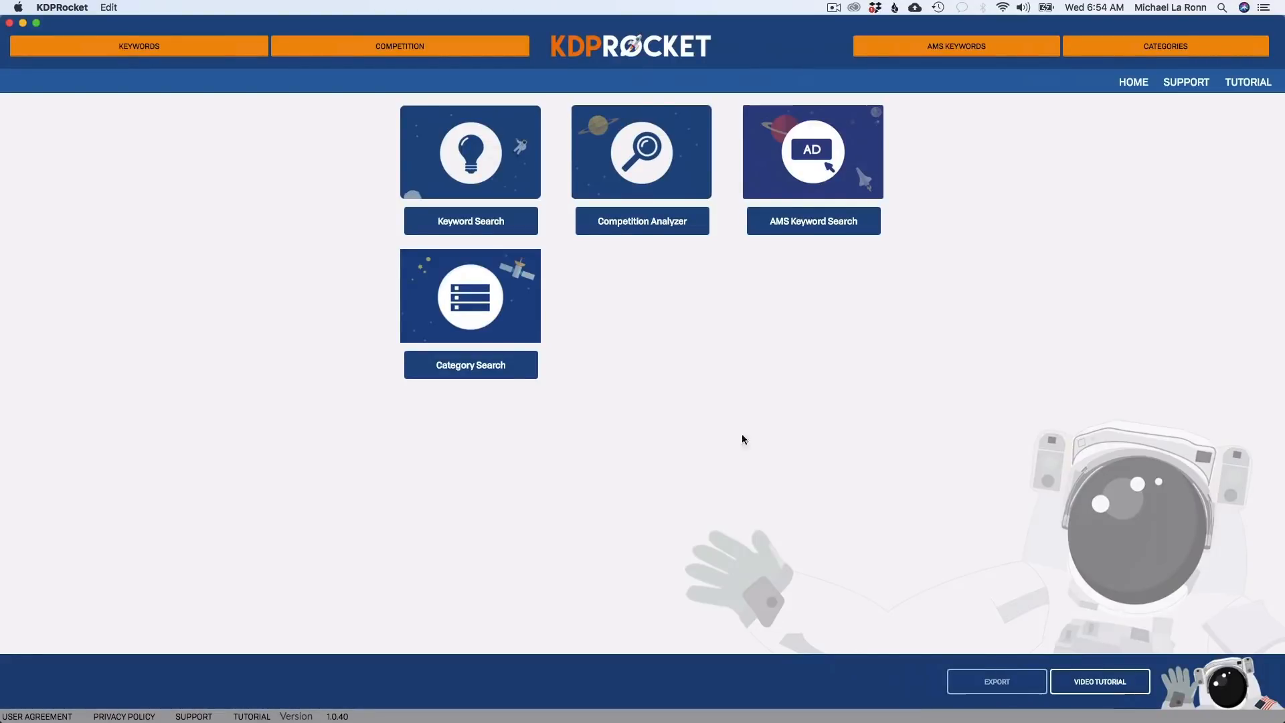
Switch to KDP Rocket and run a new keyword idea search for "urban fantasy"
{"action": "left_click", "coordinate": [485, 161]}
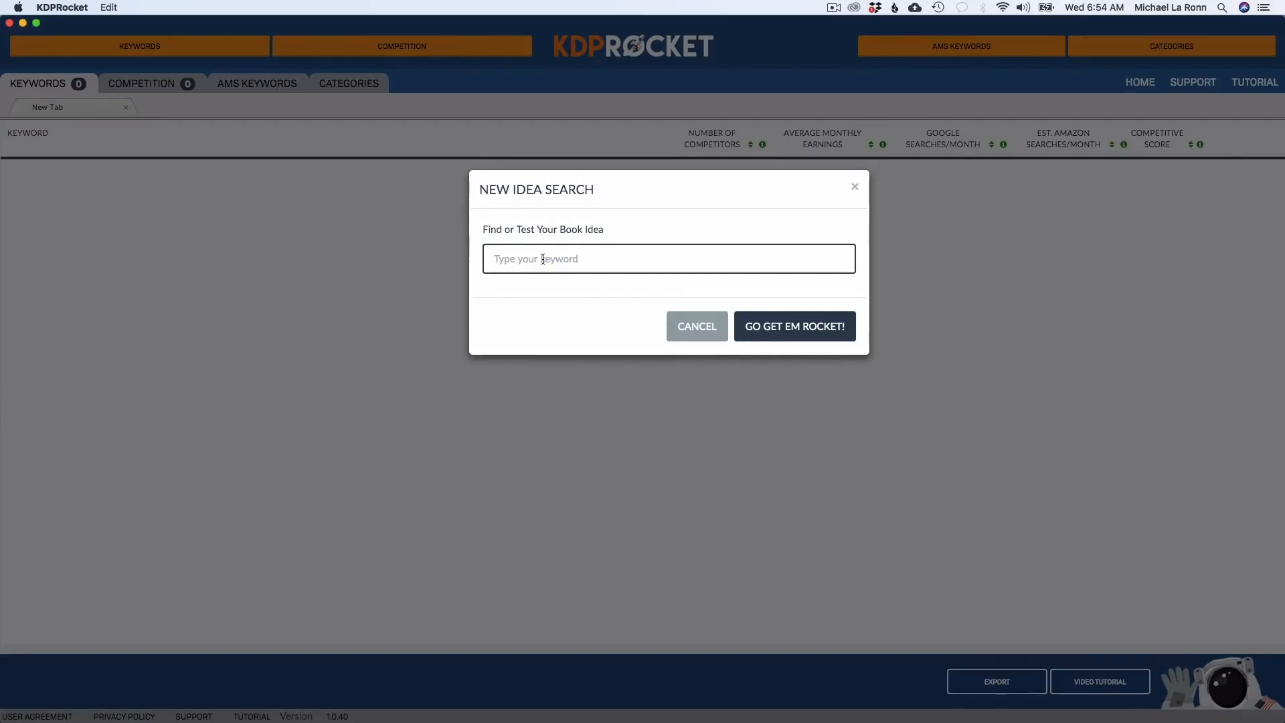
{"action": "type", "text": "urban fantasy"}
{"action": "left_click", "coordinate": [837, 332]}
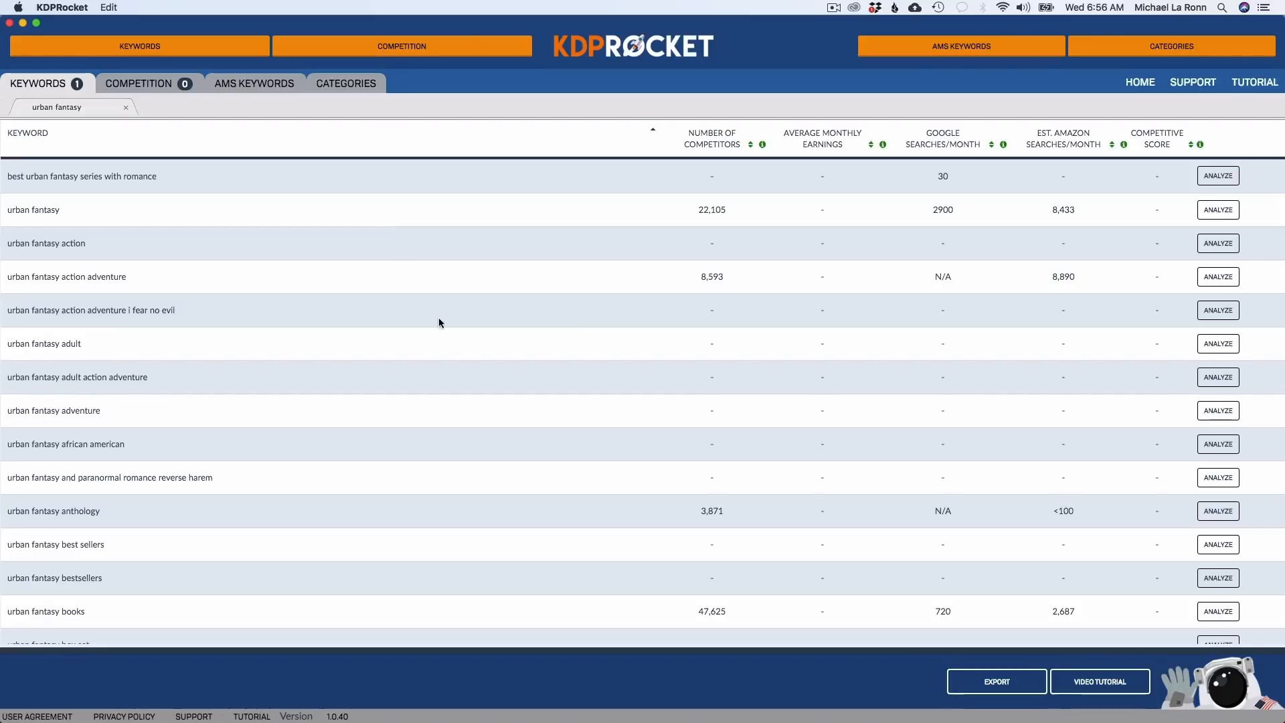
Review the urban fantasy keyword ideas and sort them by number of competitors
{"action": "scroll", "coordinate": [464, 362], "scroll_direction": "down", "scroll_amount": 3}
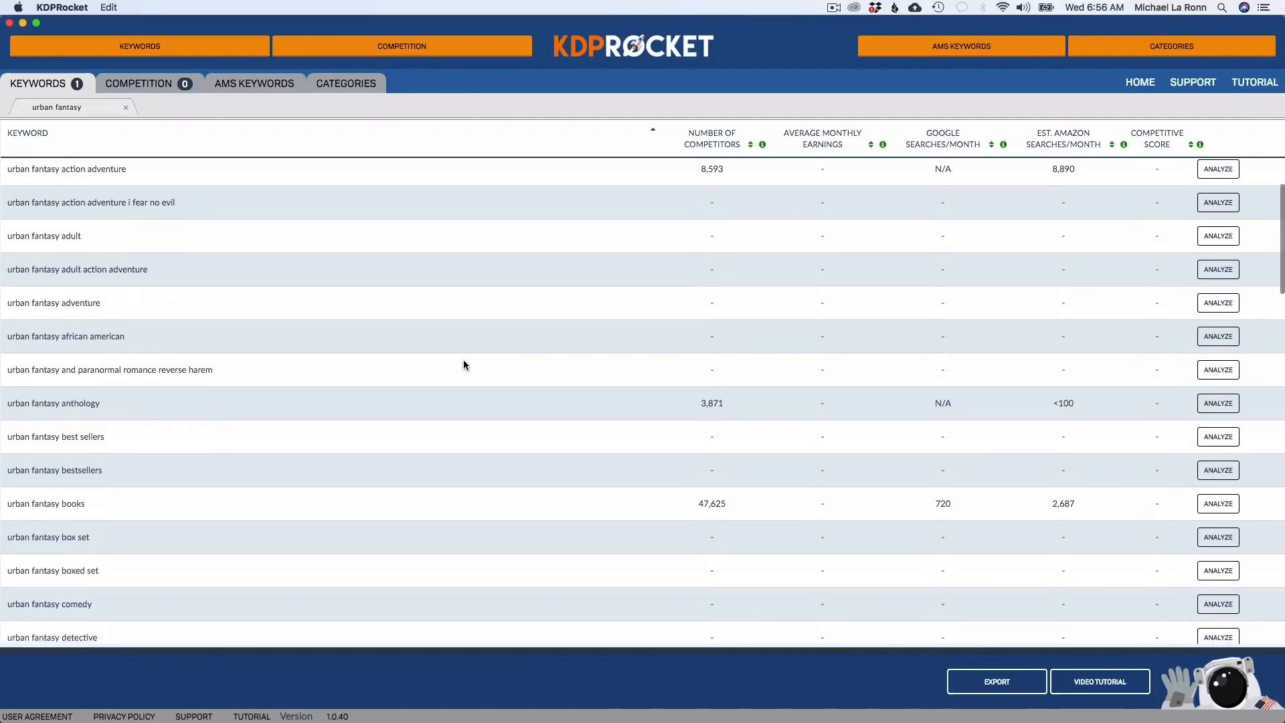
{"action": "scroll", "coordinate": [463, 365], "scroll_direction": "down", "scroll_amount": 5}
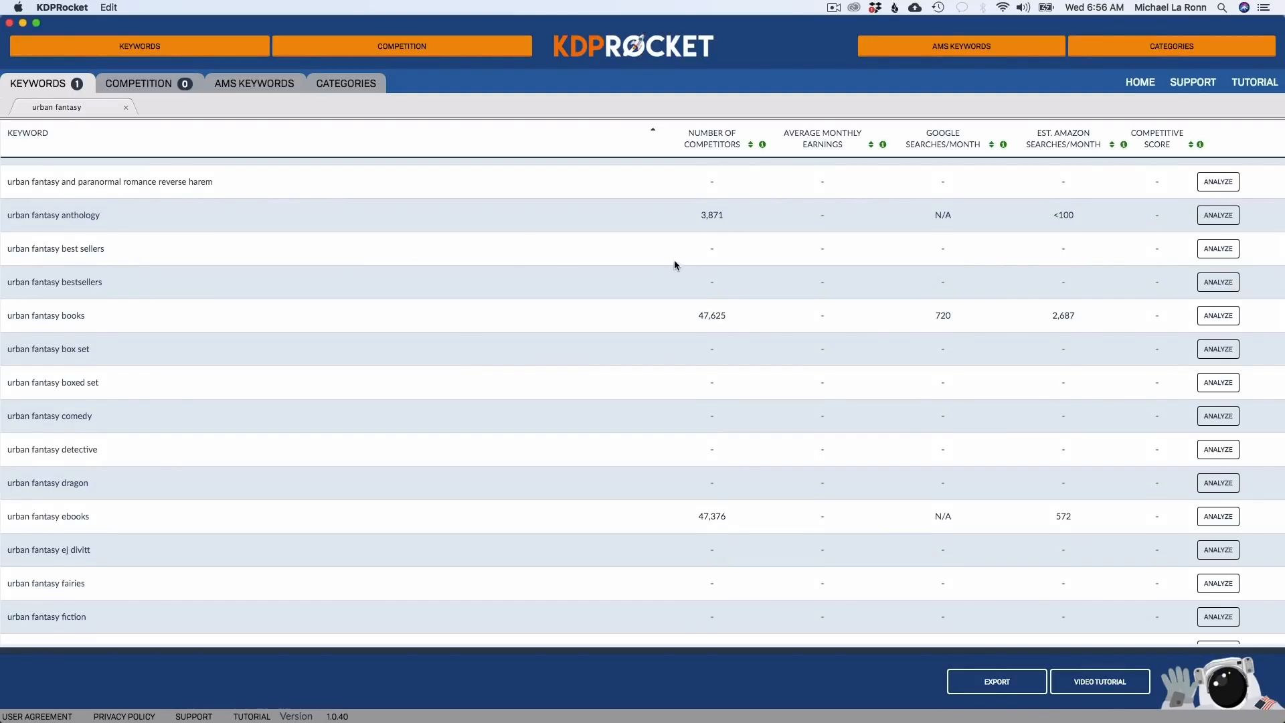
{"action": "scroll", "coordinate": [736, 268], "scroll_direction": "up", "scroll_amount": 1}
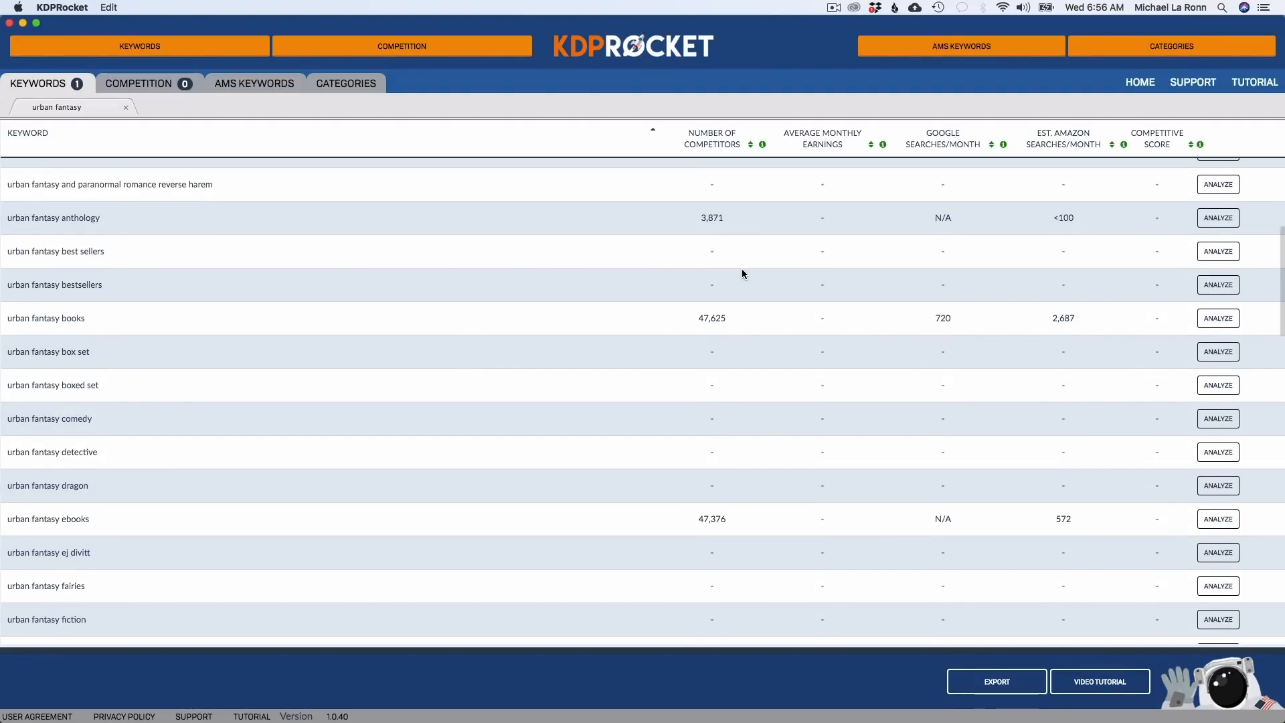
{"action": "scroll", "coordinate": [741, 273], "scroll_direction": "up", "scroll_amount": 5}
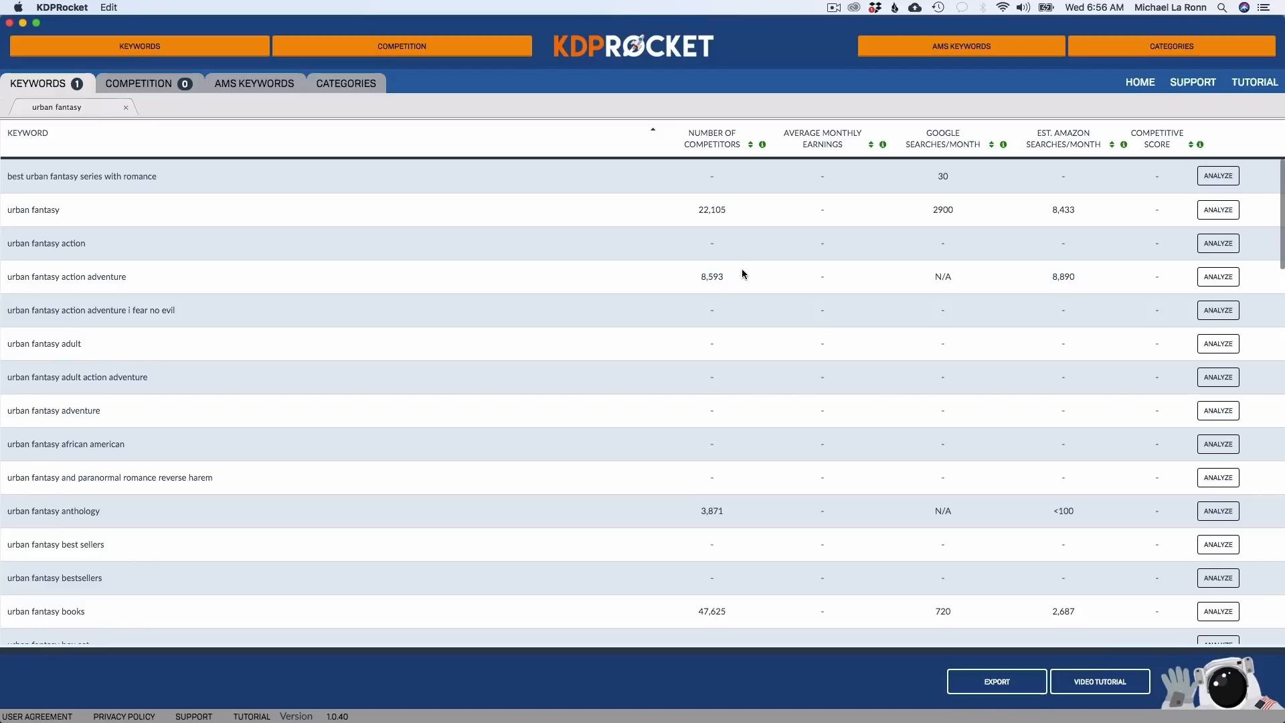
{"action": "left_click", "coordinate": [751, 144]}
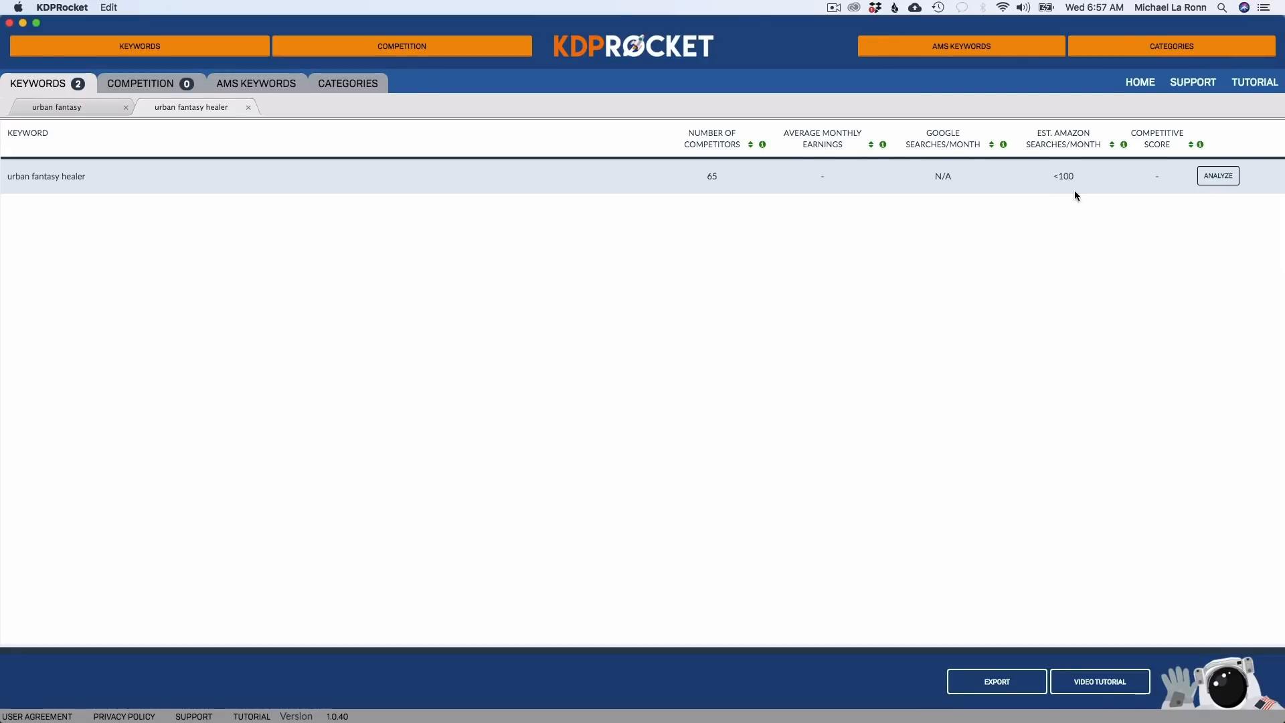
Analyze the keyword "urban fantasy healer", read the competitive score explanation, and check the keyword's competition
{"action": "left_click", "coordinate": [1222, 176]}
{"action": "mouse_move", "coordinate": [1187, 153]}
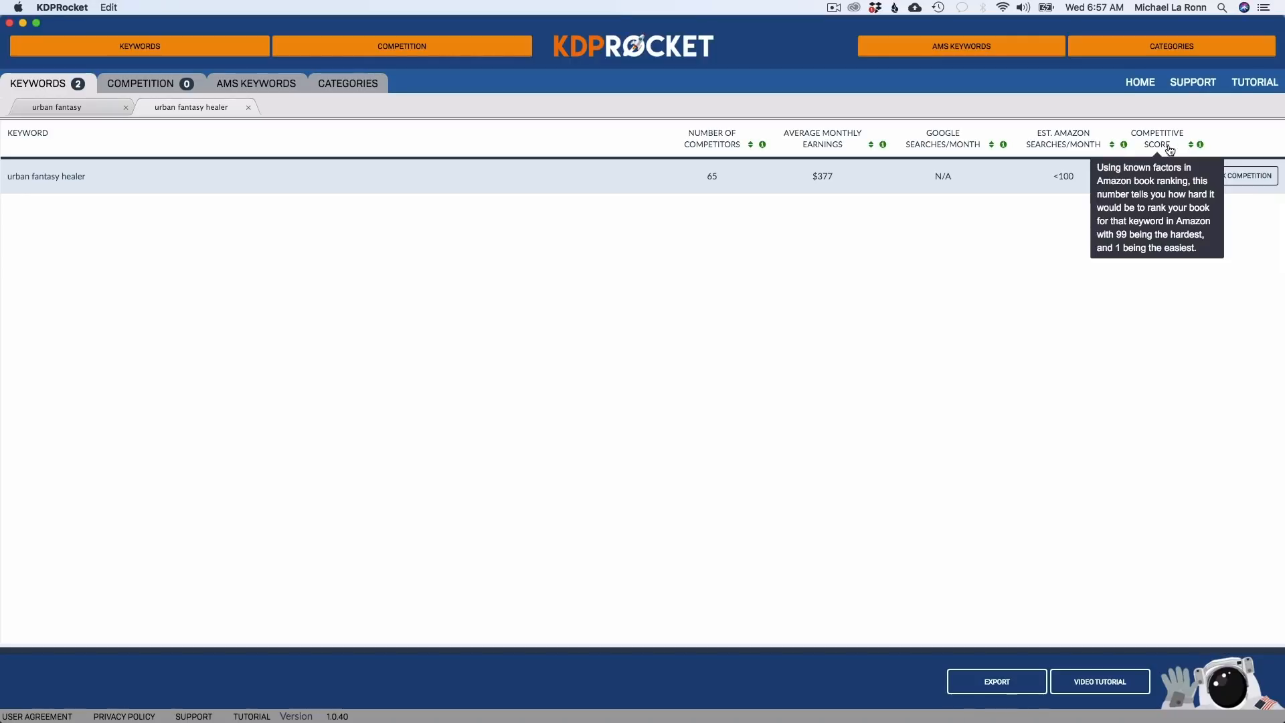
{"action": "left_click", "coordinate": [1229, 183]}
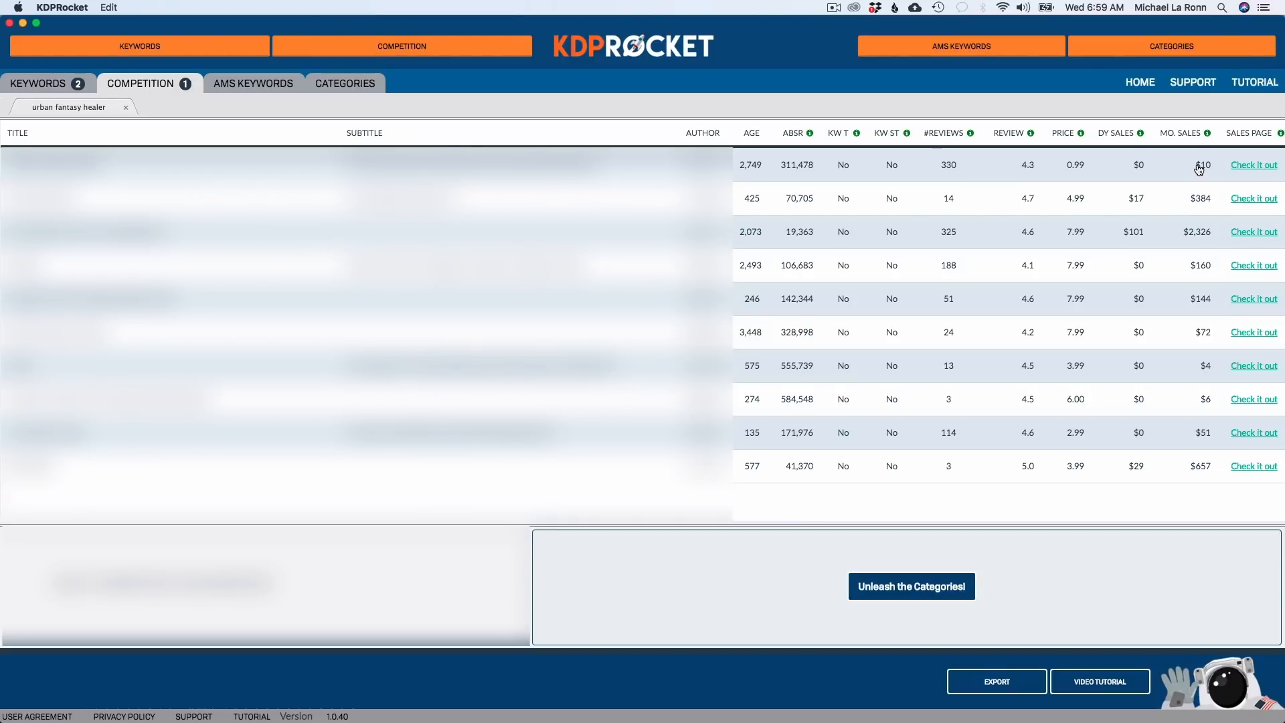
Select the first competing book for "urban fantasy healer" and look through the list of the competition's categories
{"action": "left_click", "coordinate": [235, 164]}
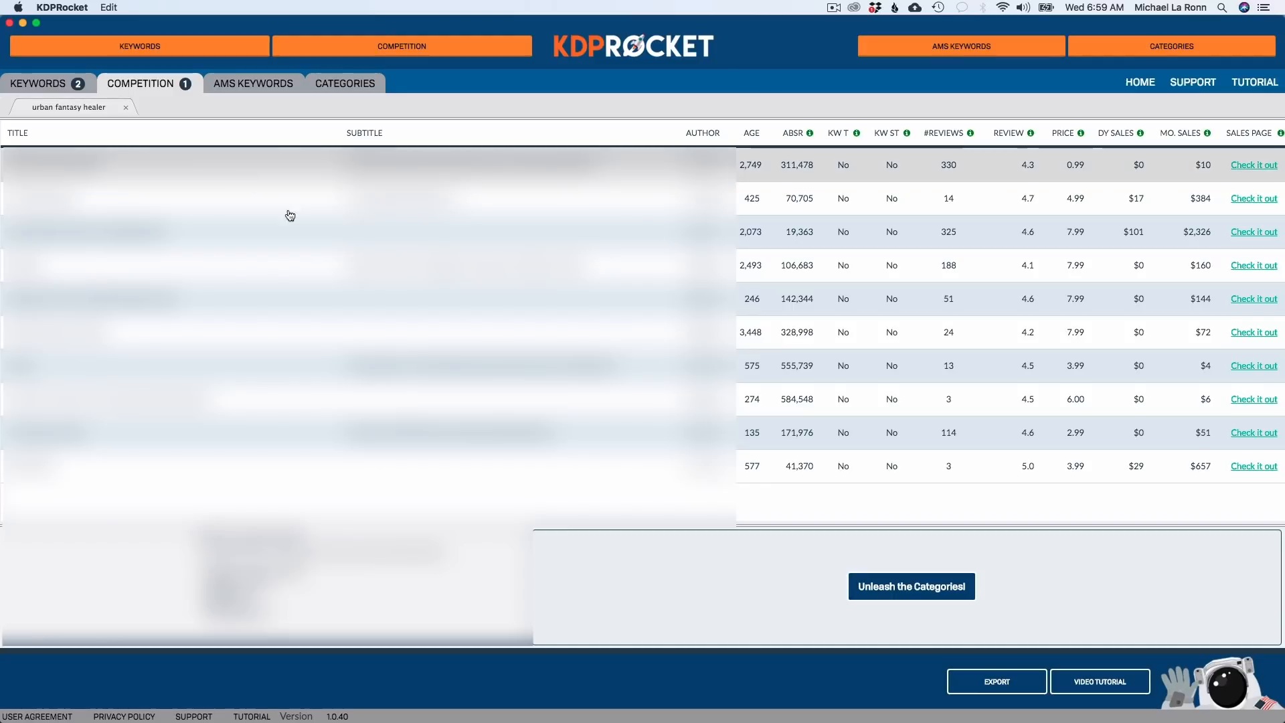
{"action": "left_click", "coordinate": [897, 588]}
{"action": "scroll", "coordinate": [1004, 619], "scroll_direction": "down", "scroll_amount": 2}
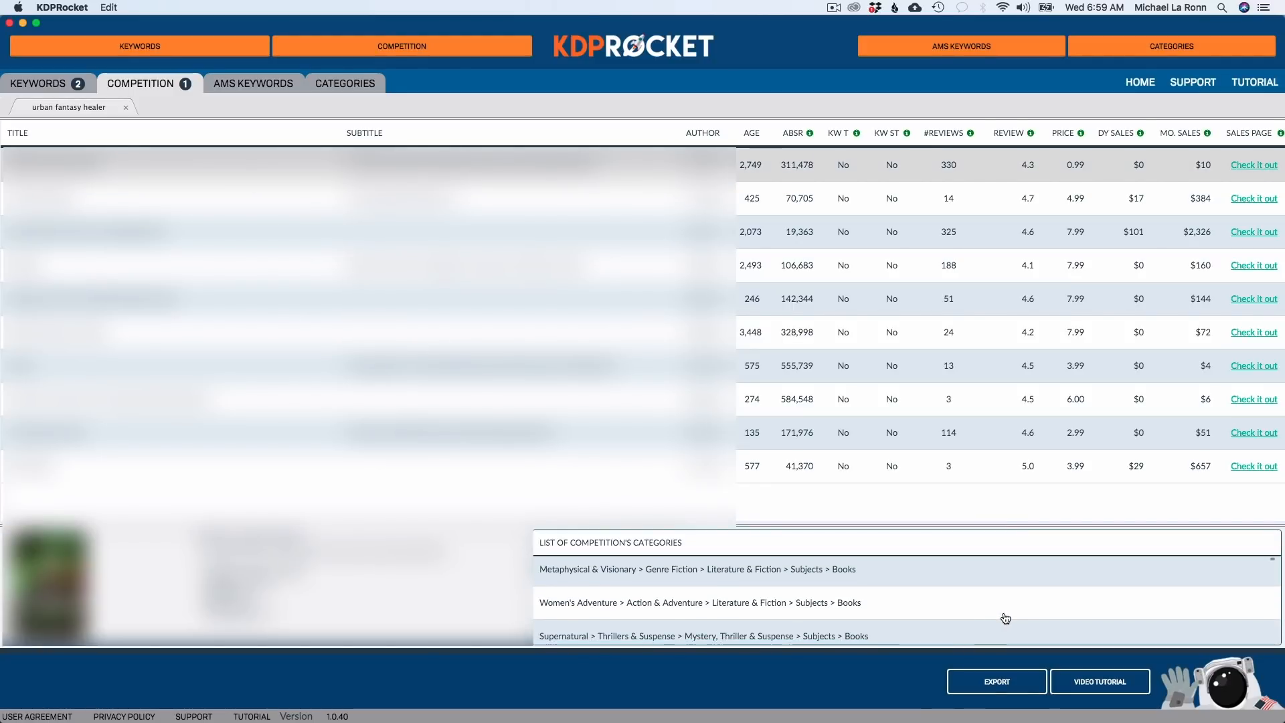
{"action": "scroll", "coordinate": [1006, 618], "scroll_direction": "down", "scroll_amount": 3}
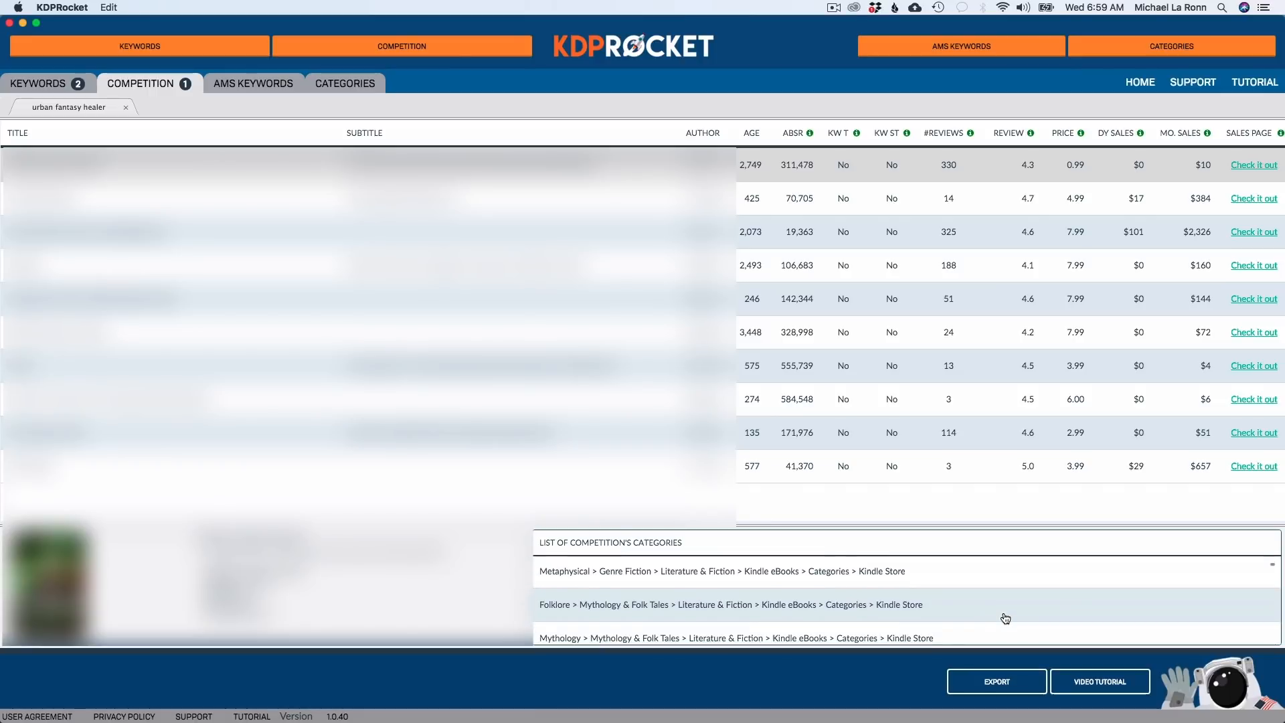
{"action": "scroll", "coordinate": [1005, 618], "scroll_direction": "down", "scroll_amount": 3}
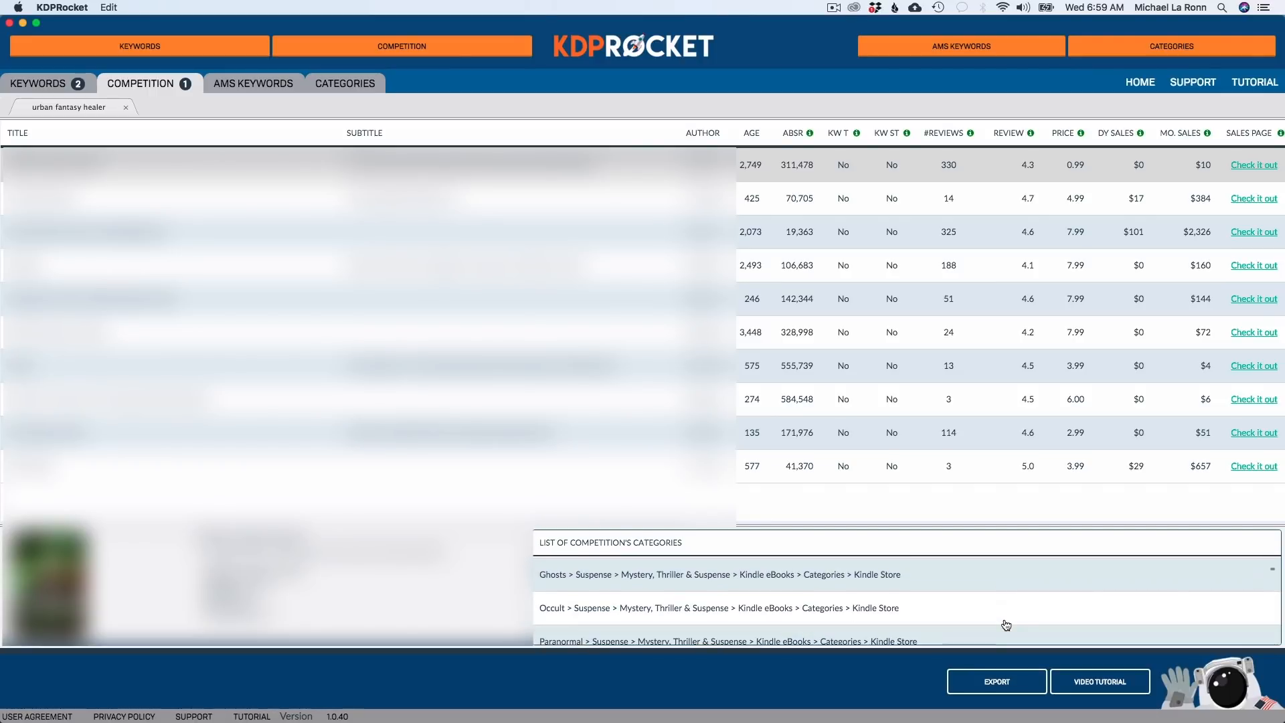
{"action": "scroll", "coordinate": [1006, 630], "scroll_direction": "down", "scroll_amount": 3}
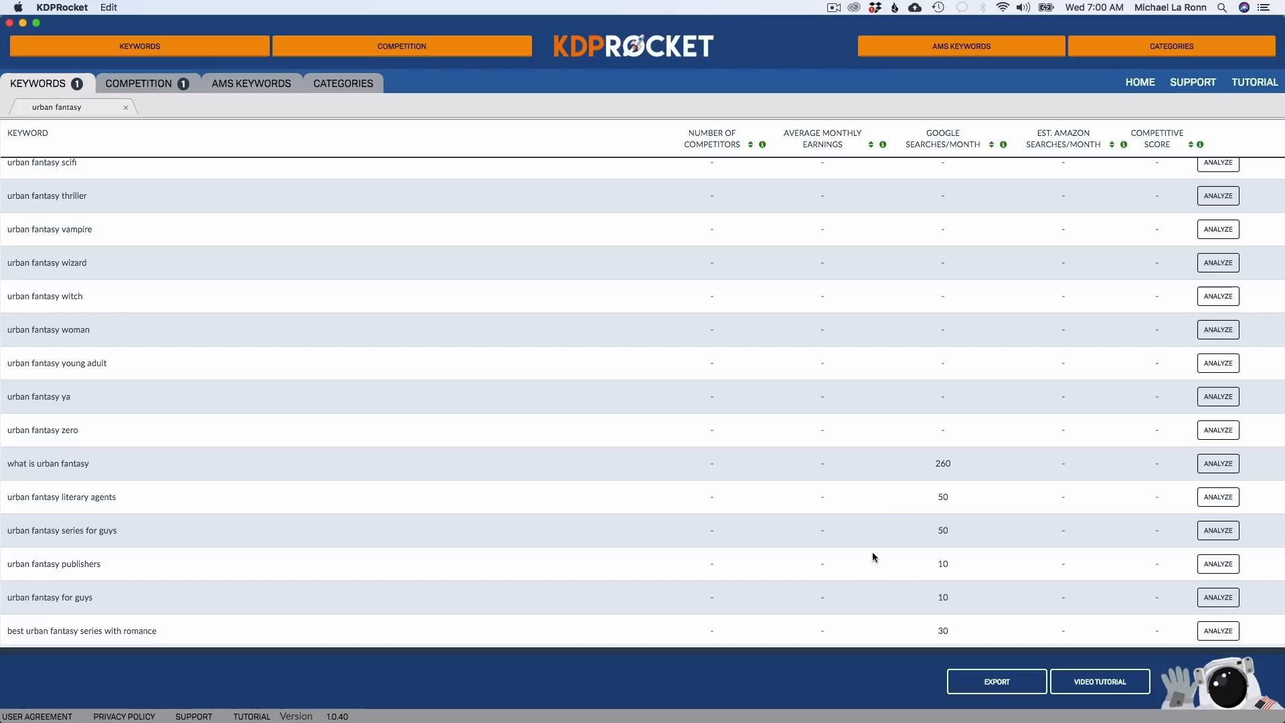
Analyze the keyword "urban fantasy series for guys" and check its competition
{"action": "left_click", "coordinate": [1219, 533]}
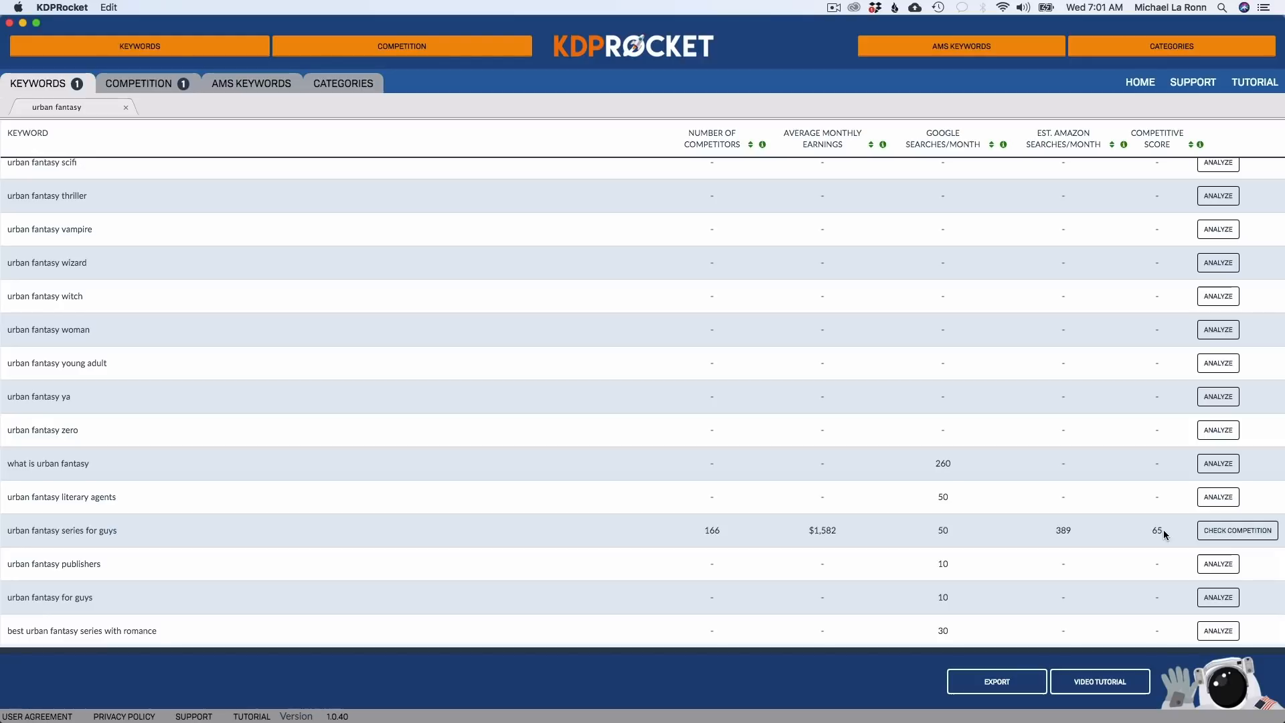
{"action": "left_click", "coordinate": [1249, 533]}
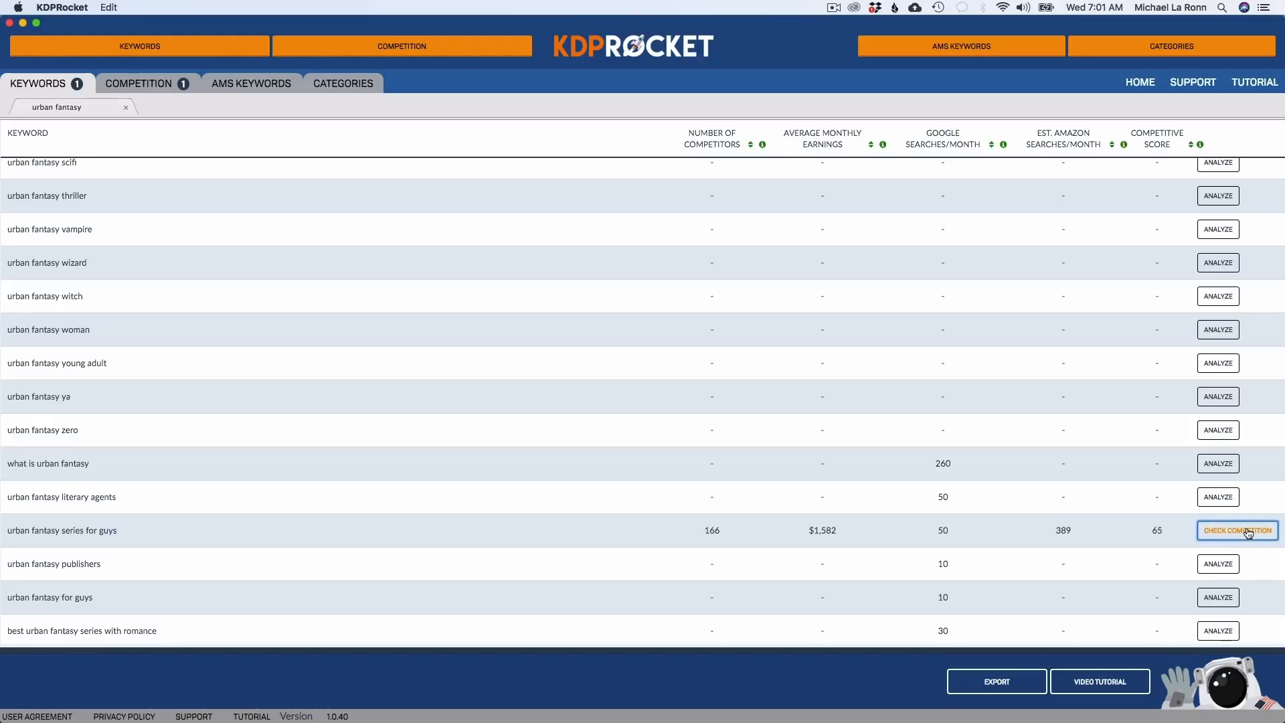